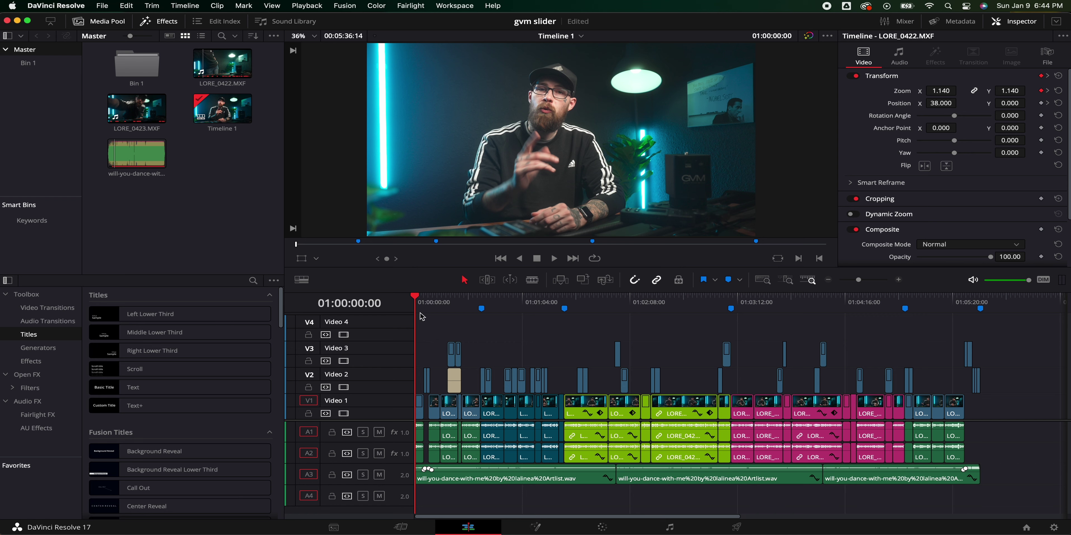
- Add a marker at 01:00:00:00 and rename it from Marker 6 to Intro
key(m)
key(m)
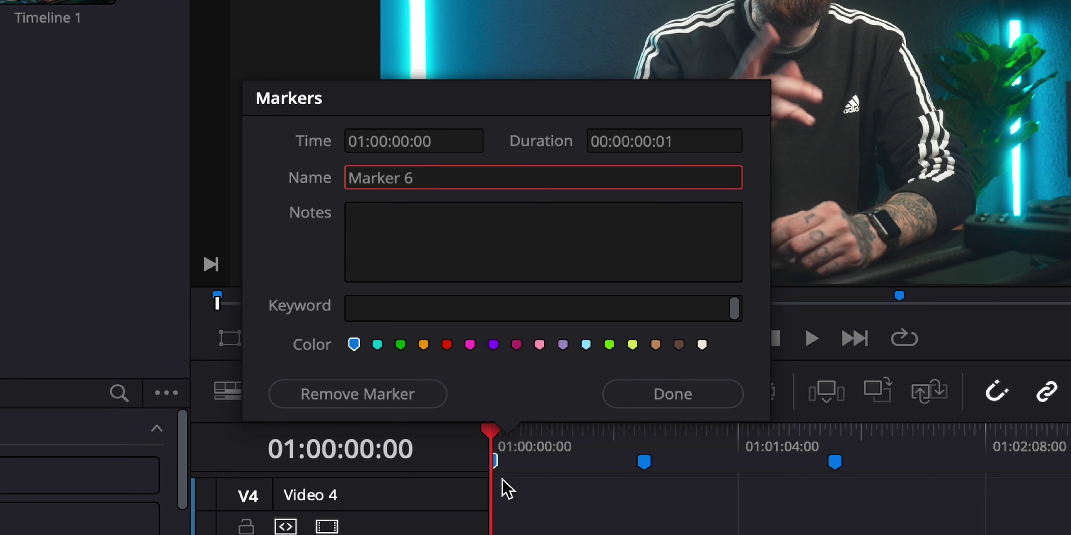
click(425, 178)
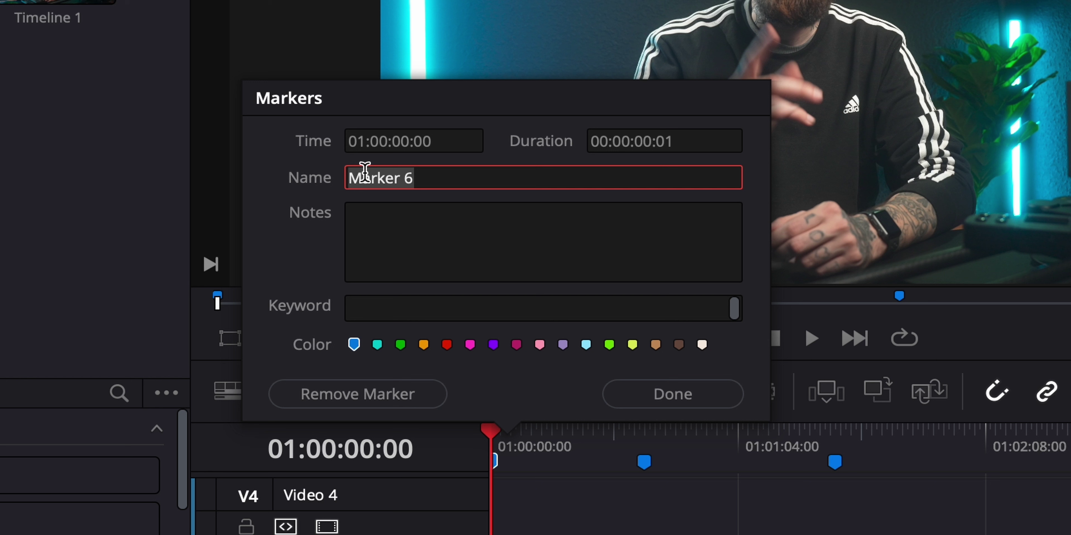
text(In)
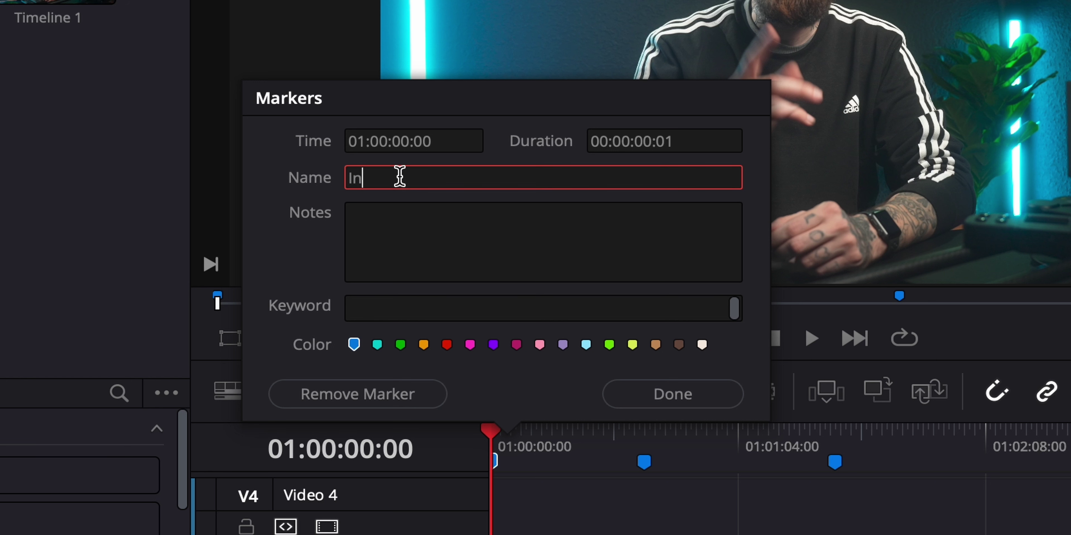
text(tro)
key(Return)
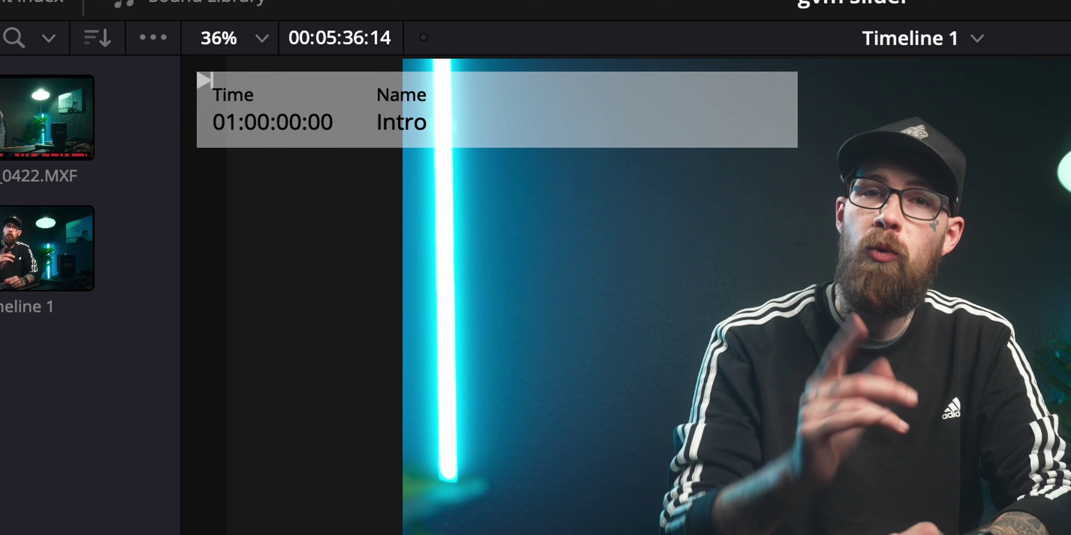
click(481, 301)
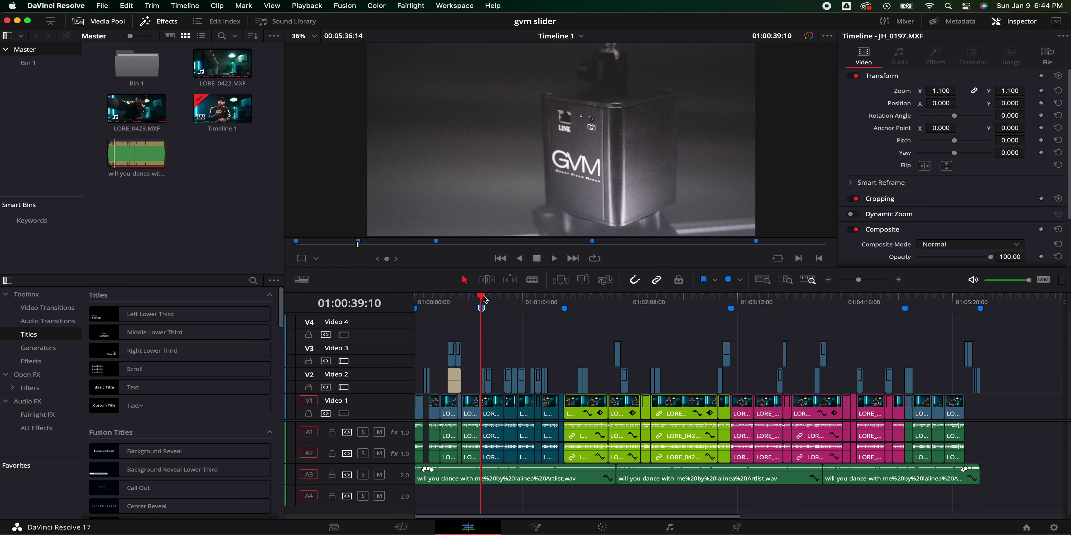
click(485, 297)
click(484, 298)
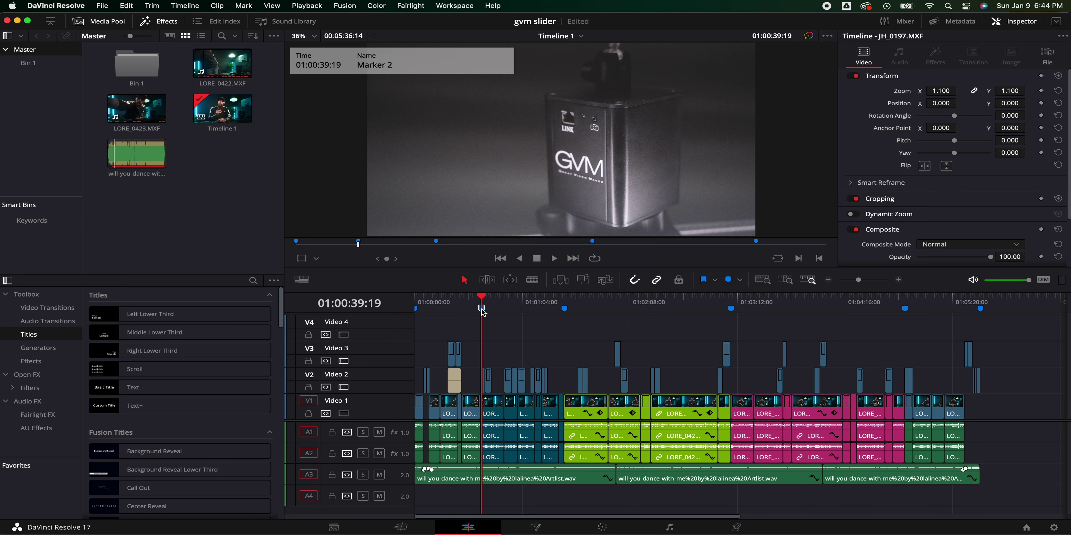
double_click(481, 308)
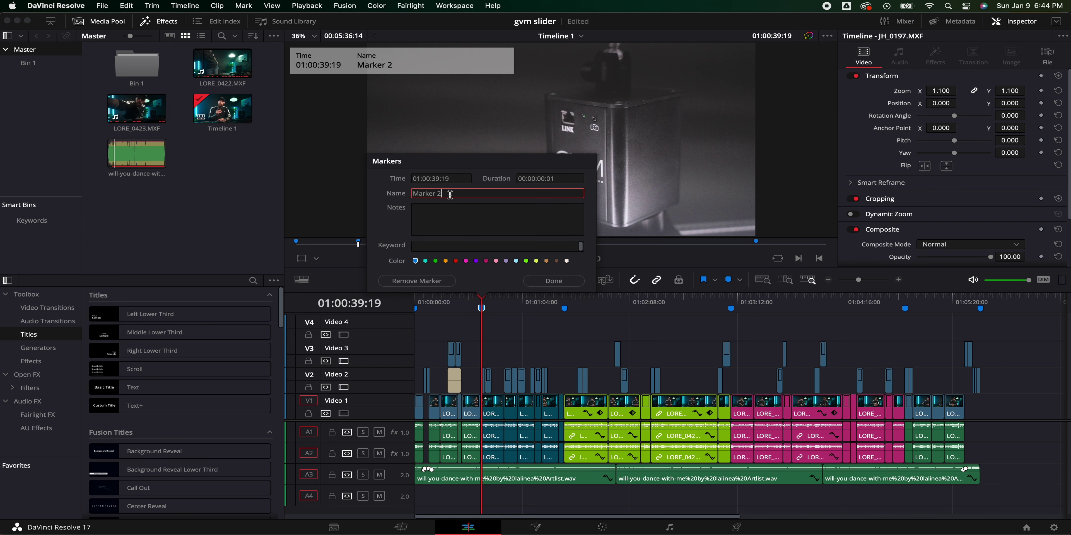
drag(449, 192, 403, 189)
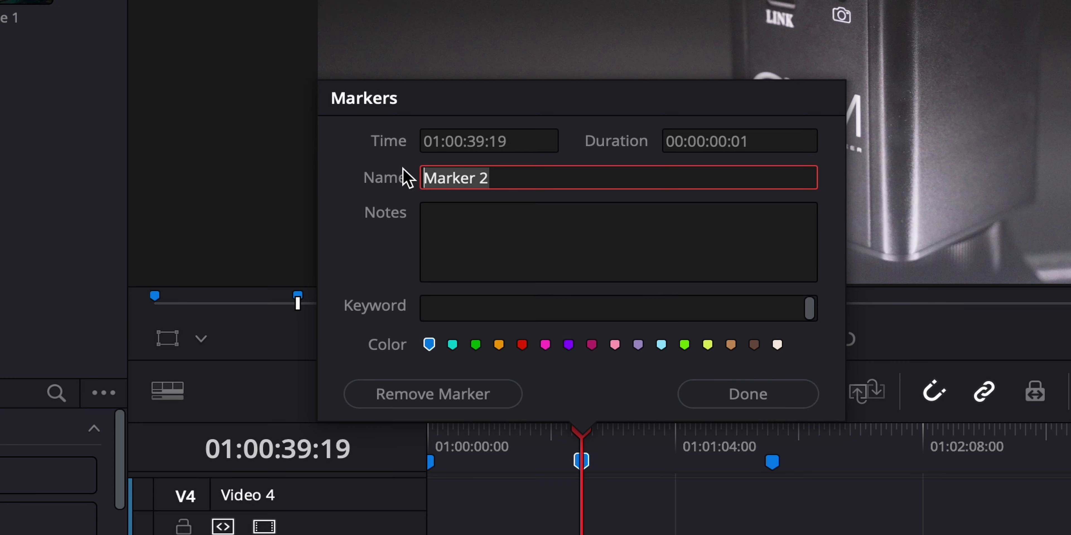
text(o)
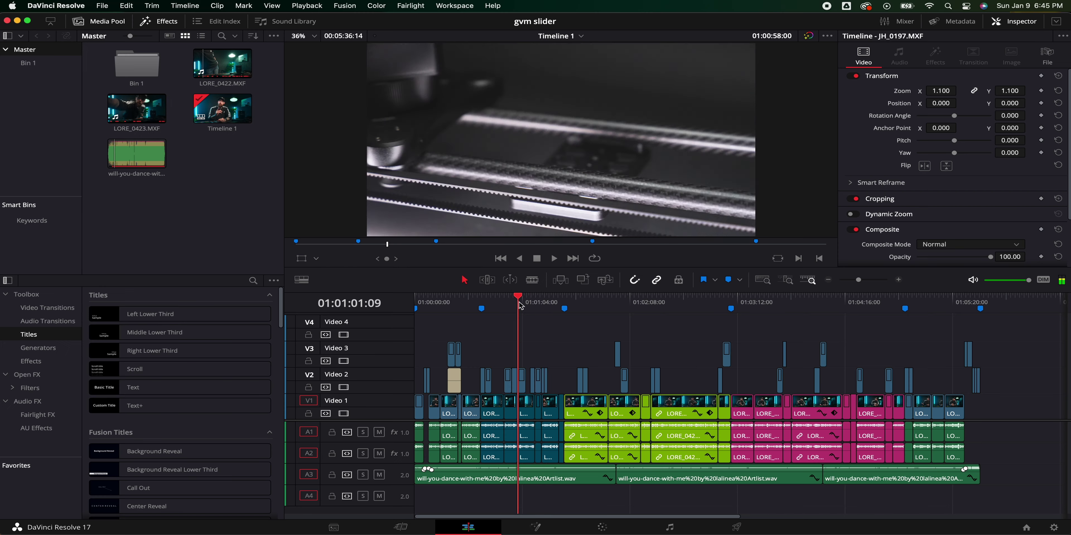
drag(518, 303, 565, 306)
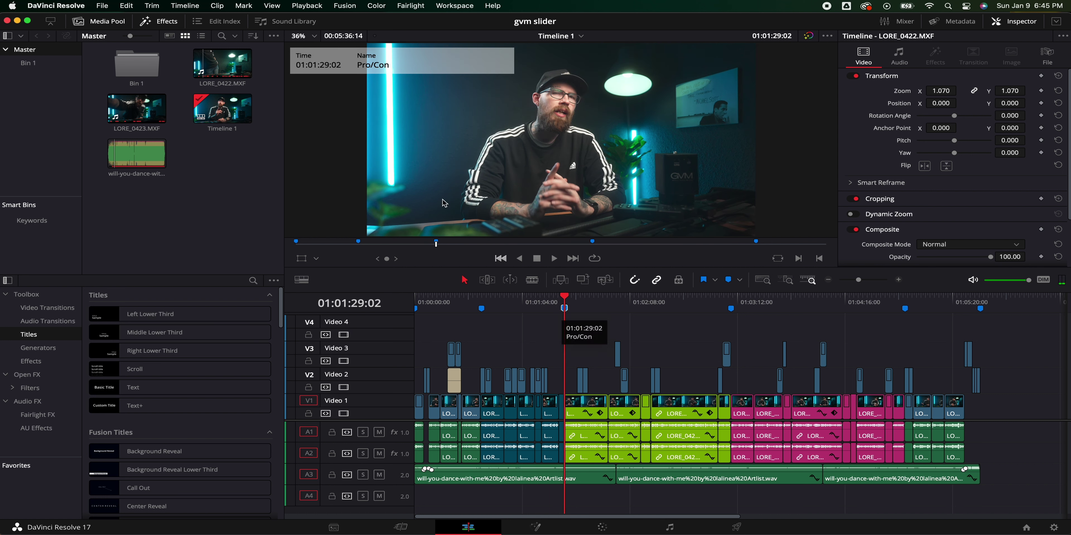
click(733, 303)
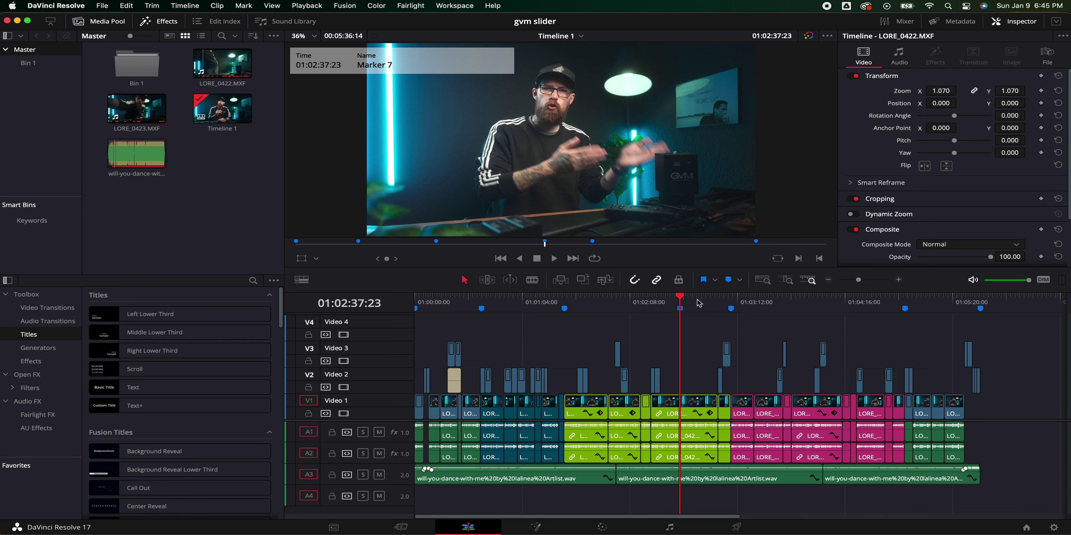
click(698, 300)
key(m)
key(m)
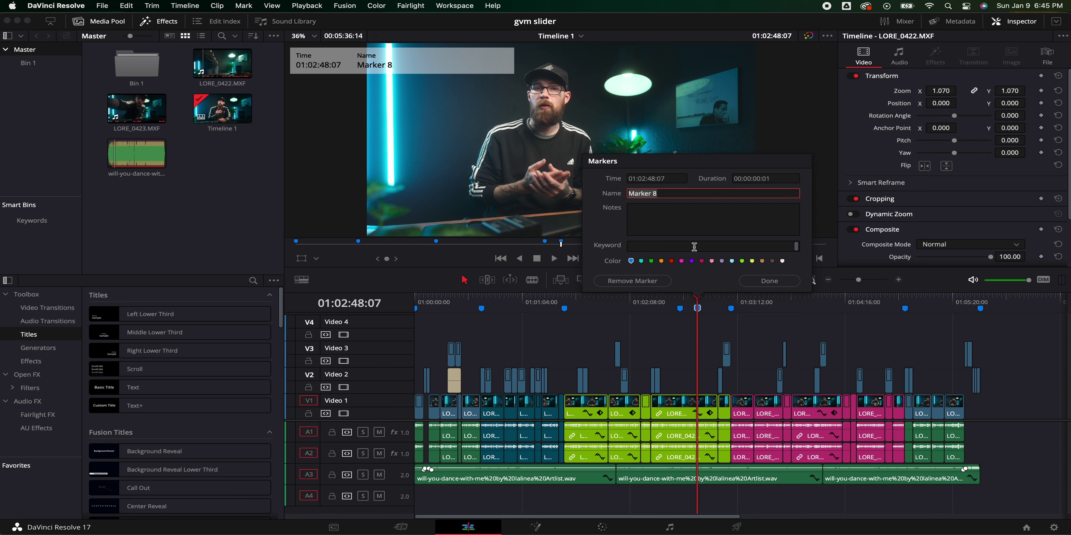
click(651, 282)
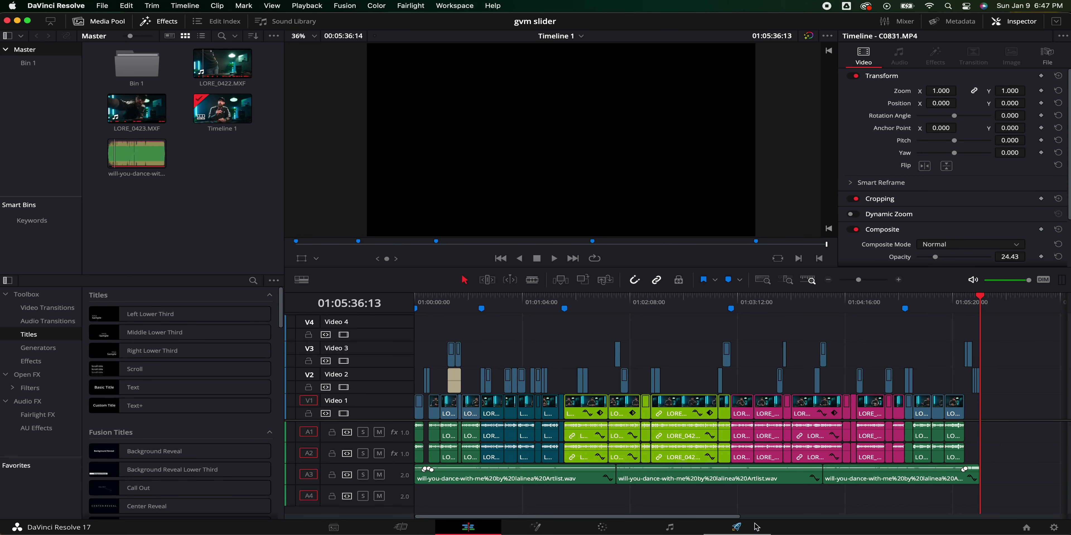
- On the Deliver page, apply the YouTube 1080p preset and name the output file test
click(737, 527)
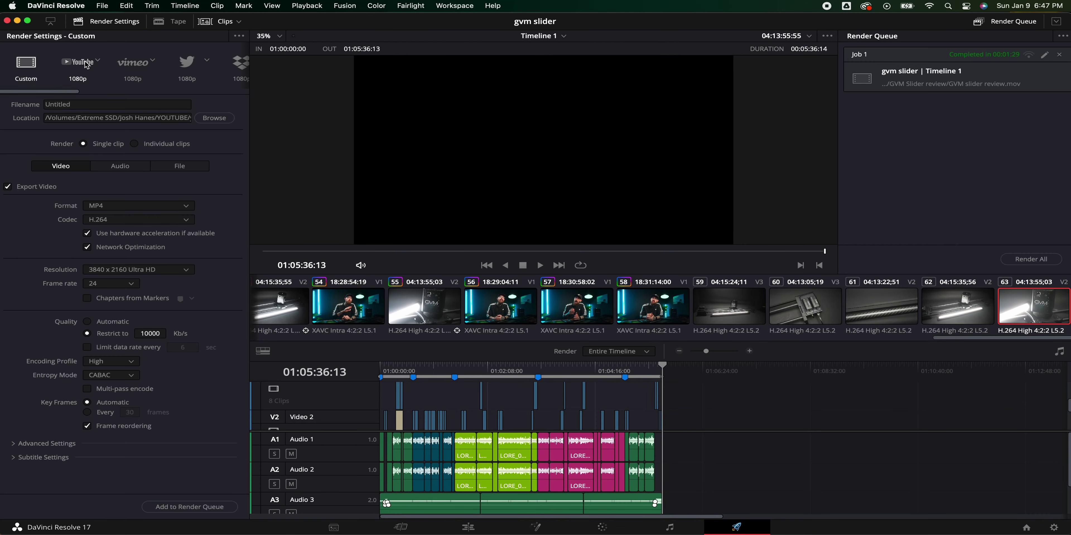
click(78, 63)
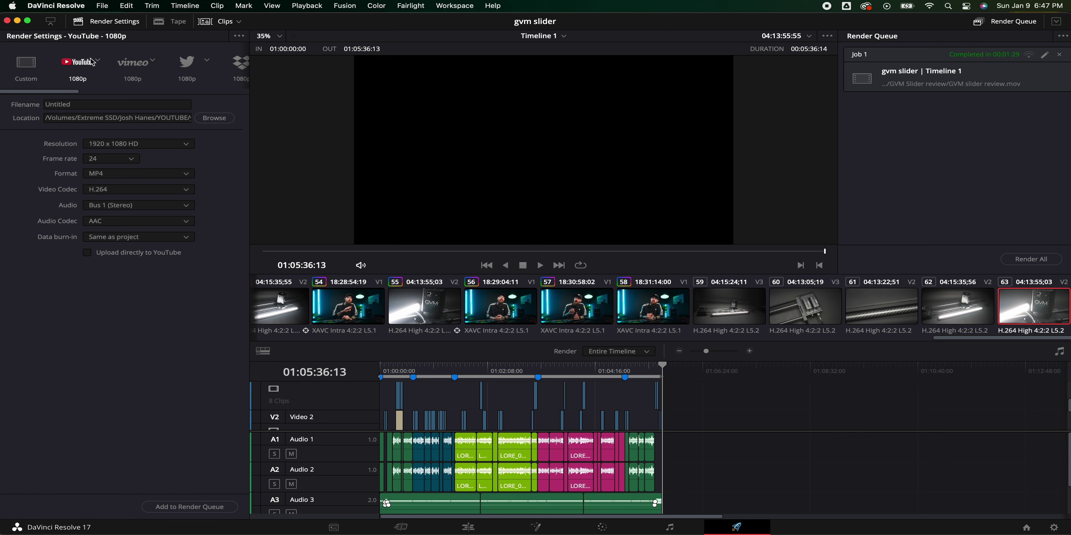
double_click(85, 104)
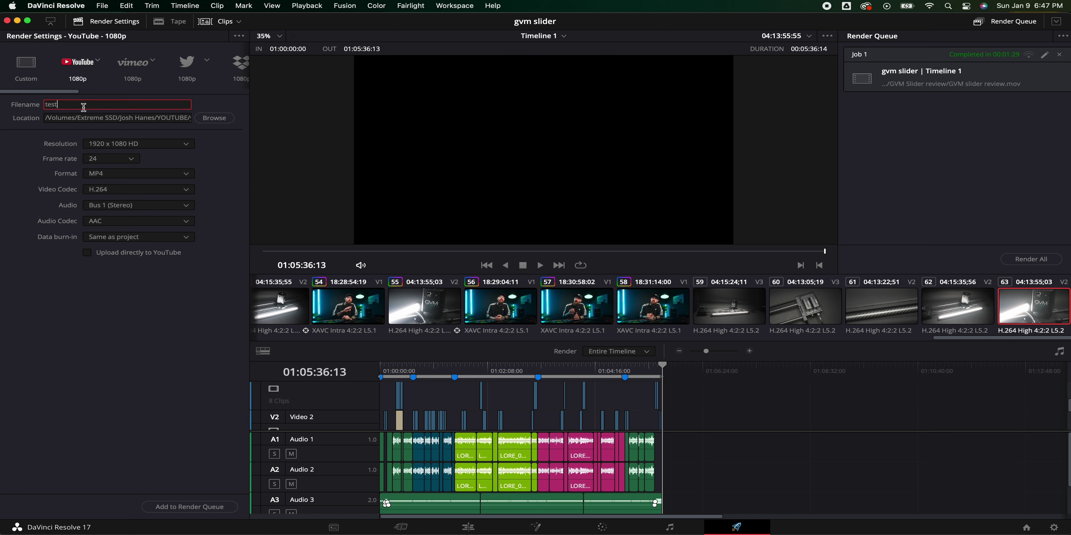
click(204, 119)
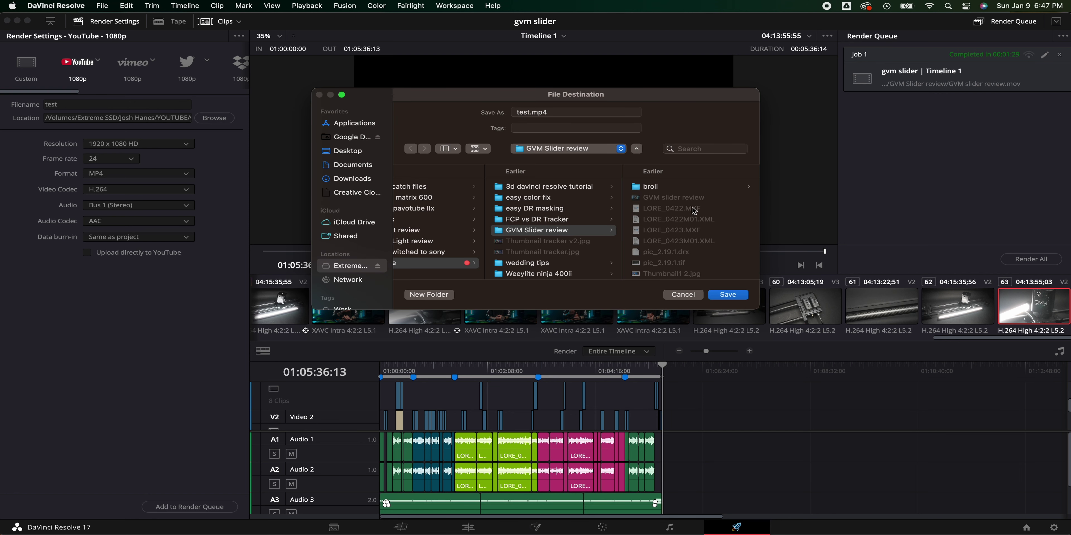
click(683, 295)
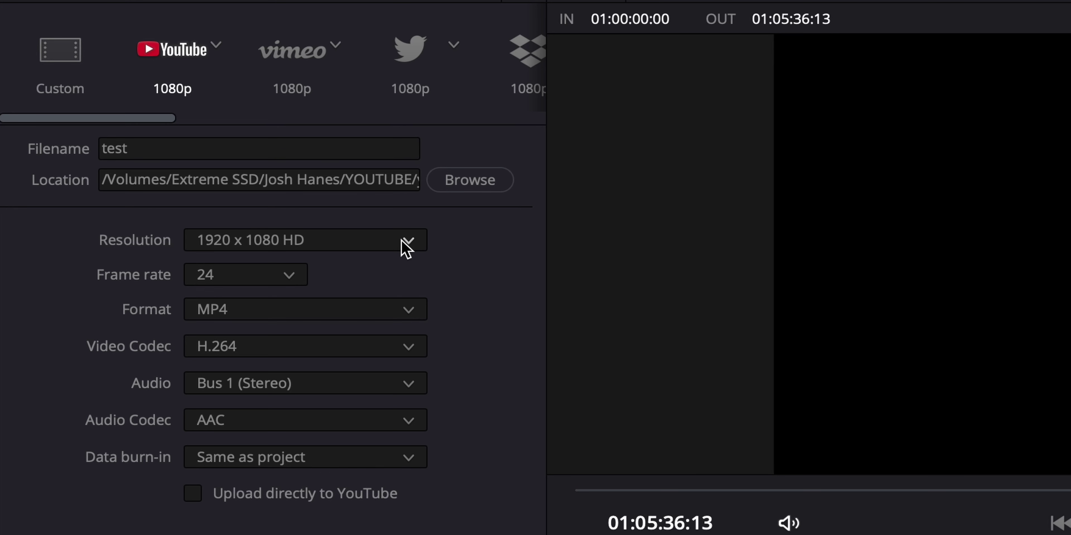
- Change the render resolution to 3840 x 2160 Ultra HD, with QuickTime as the format
click(405, 245)
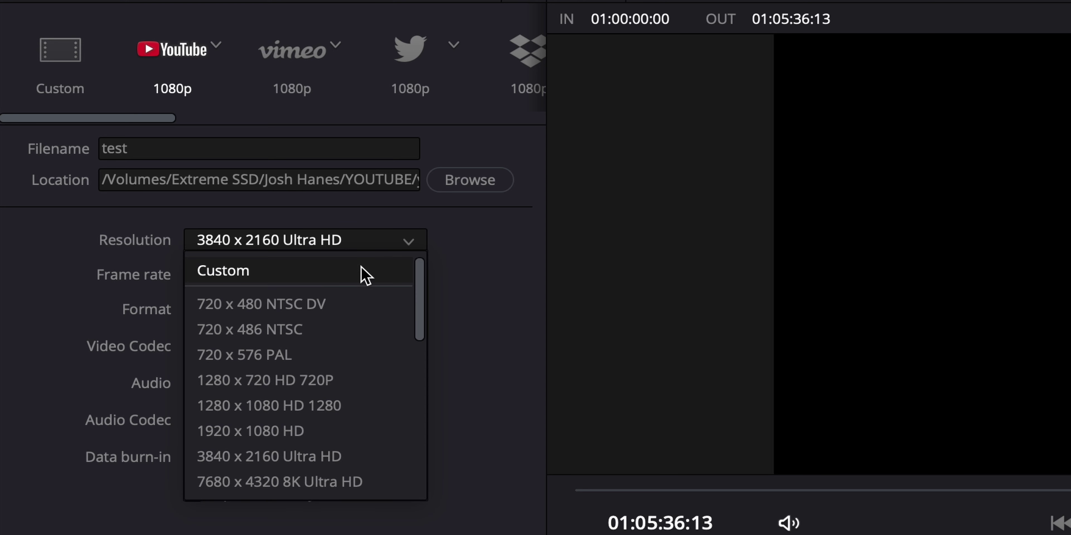
click(366, 275)
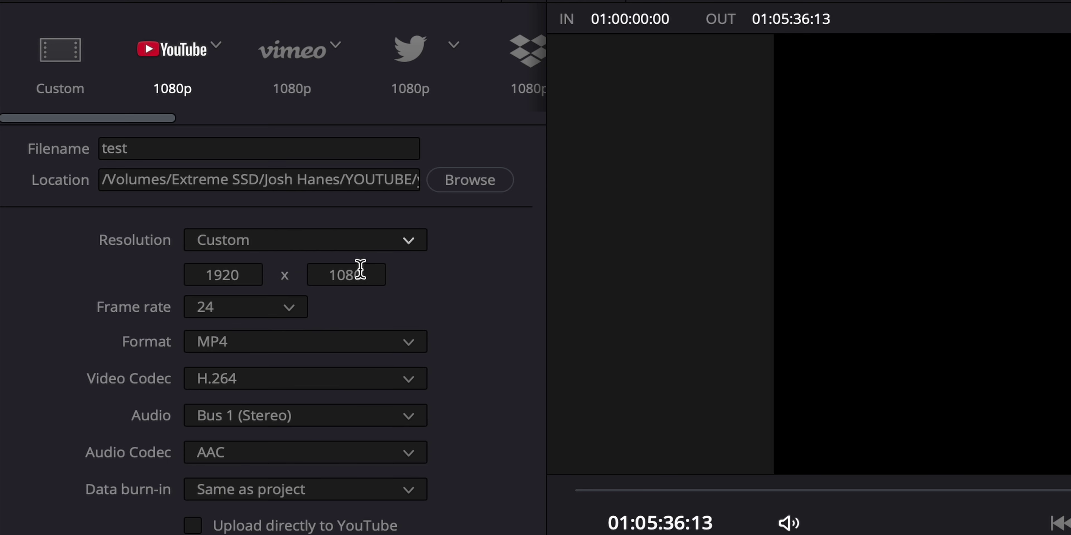
click(303, 245)
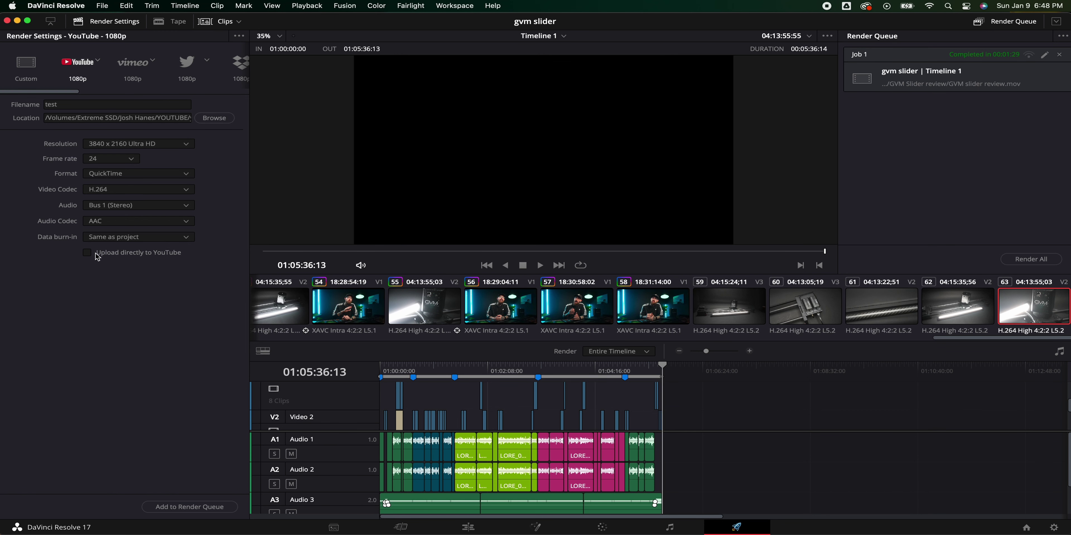
- Enable direct upload to YouTube with the video title 'test 1'
click(87, 253)
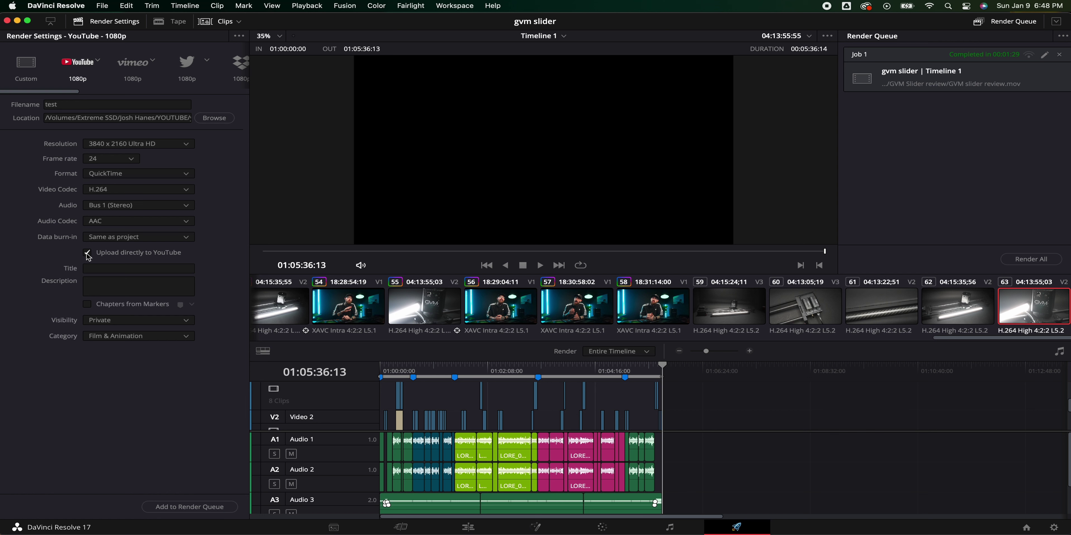
click(94, 271)
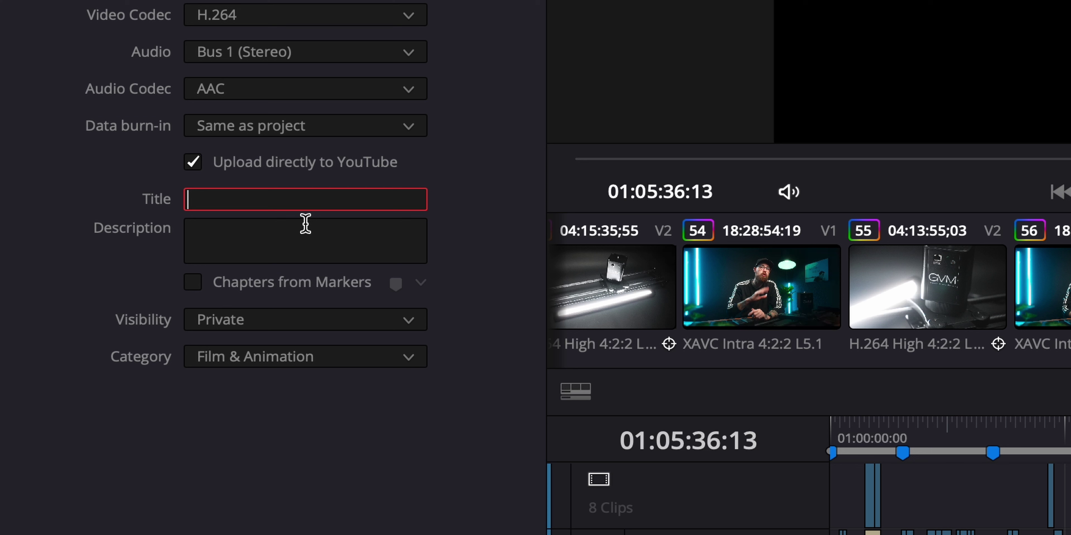
text(test 1)
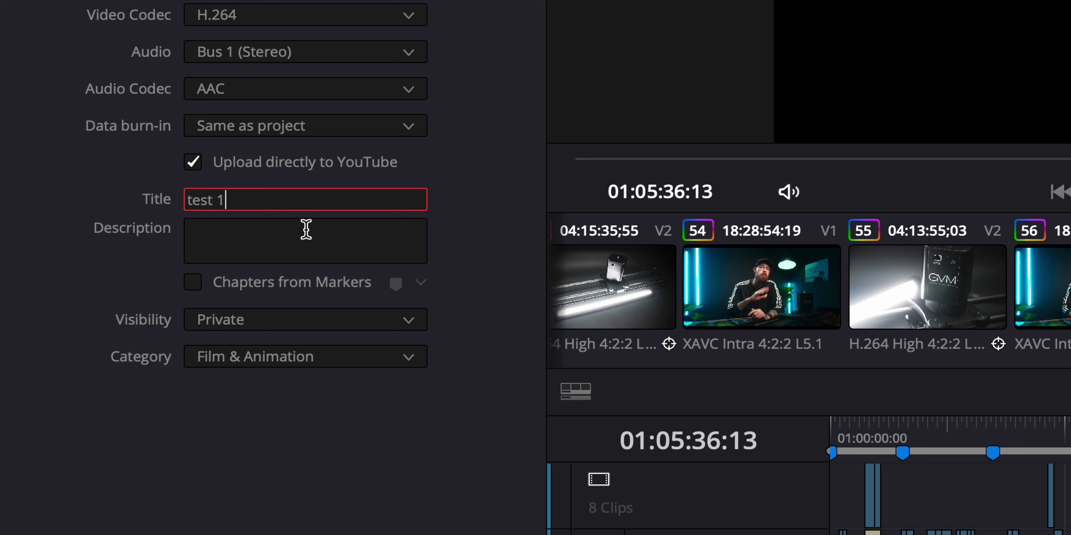
click(306, 228)
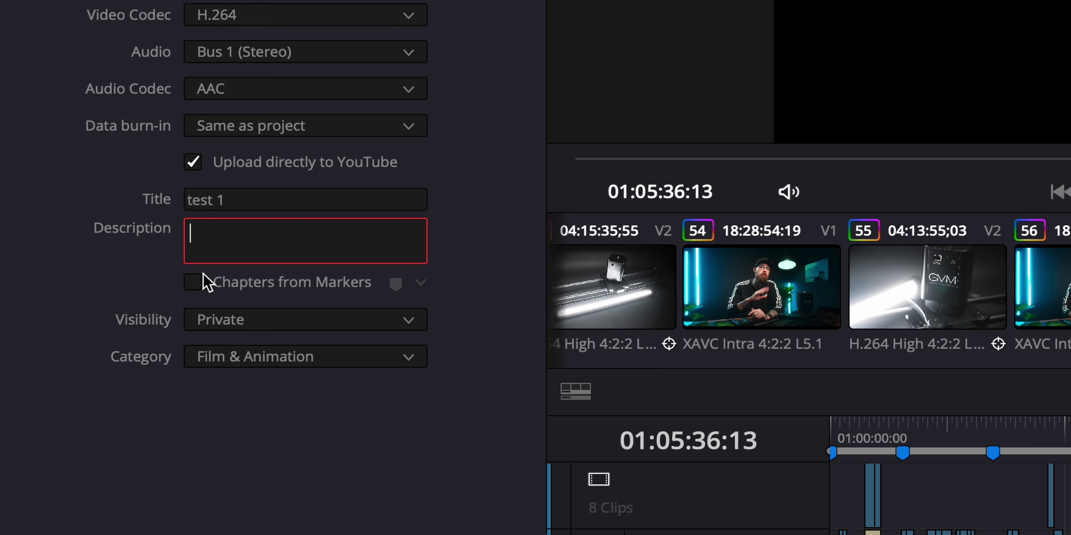
- Turn on Chapters from Markers and choose Cyan as the marker colour
click(192, 283)
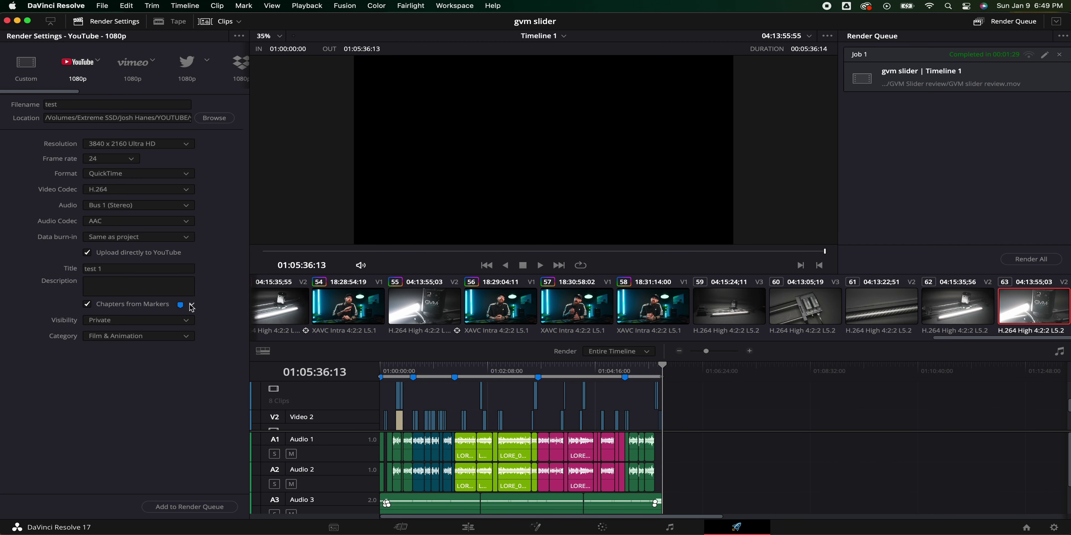
click(191, 306)
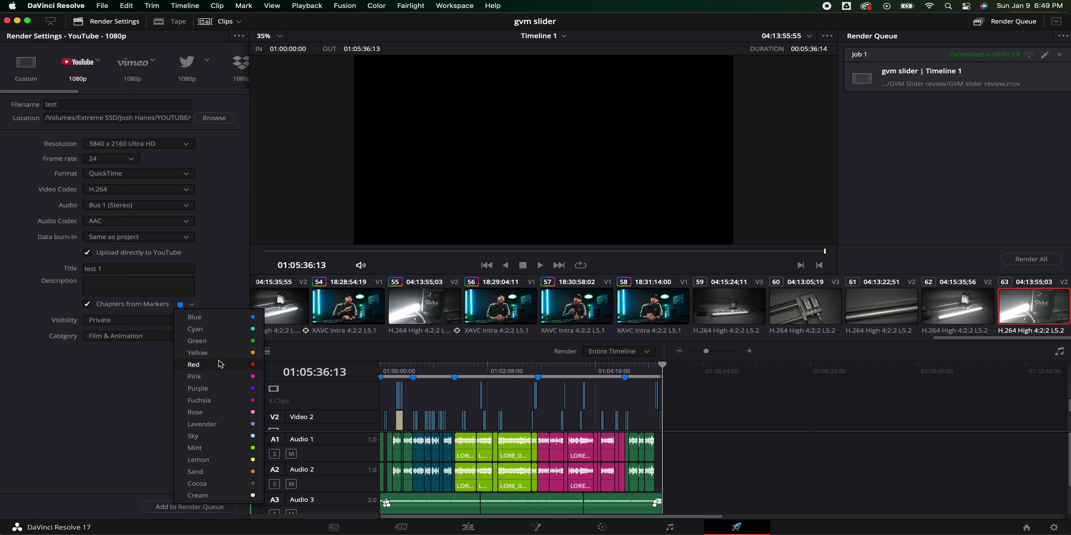
click(223, 330)
click(192, 305)
- Use blue markers for chapters, then add a marker at 01:00:58:00 on the Edit page
click(196, 317)
click(468, 527)
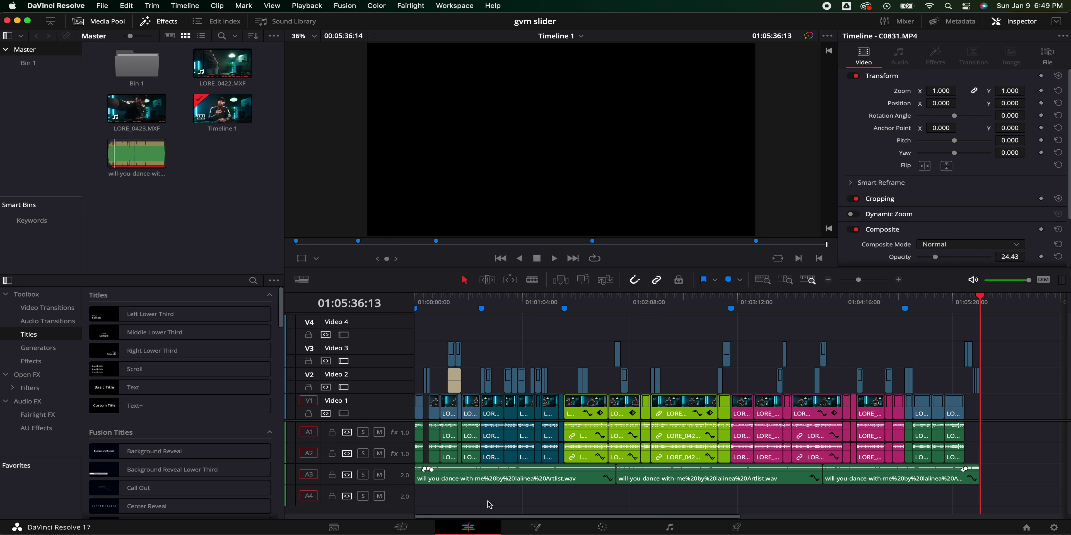
click(512, 298)
key(m)
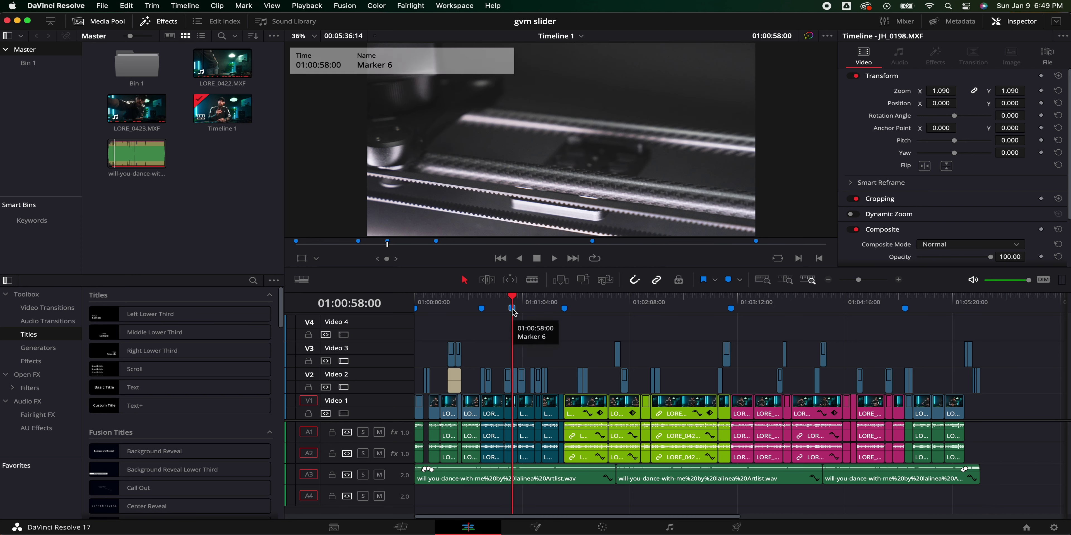
double_click(512, 308)
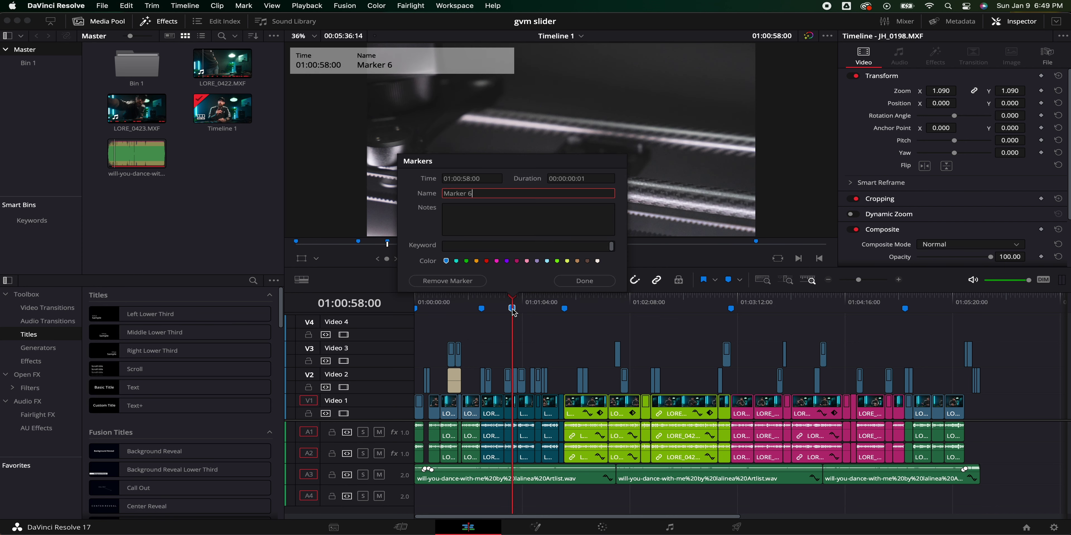
click(582, 281)
- Add Marker 7 at 01:02:37:15 and colour it green
click(679, 299)
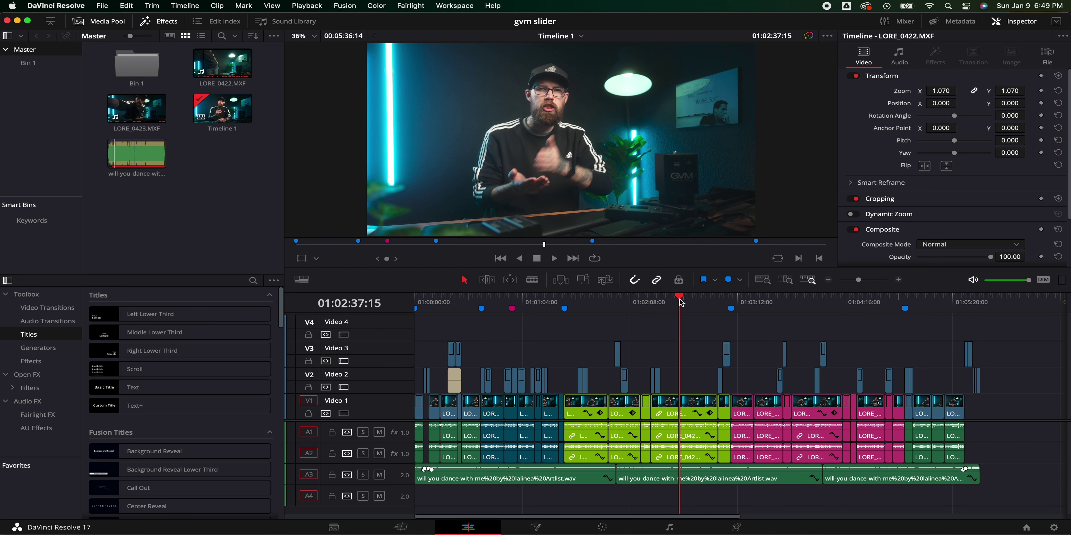
key(m)
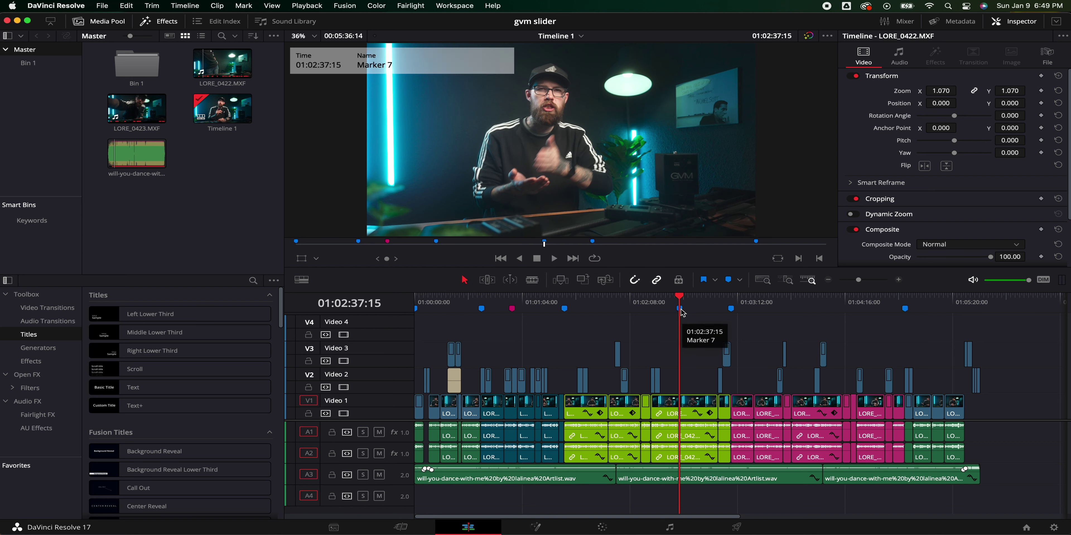
double_click(680, 309)
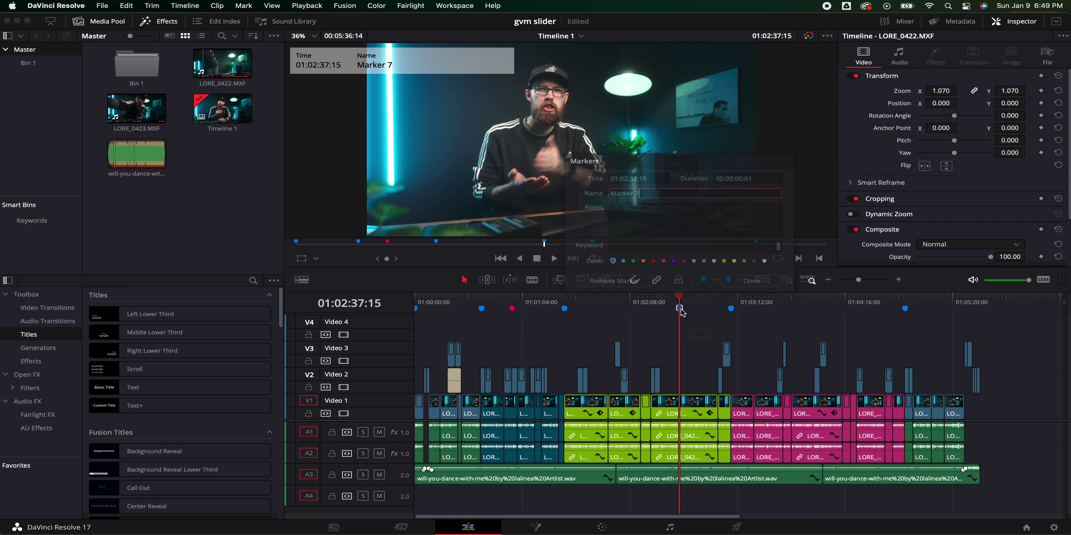
click(633, 262)
click(751, 281)
click(694, 298)
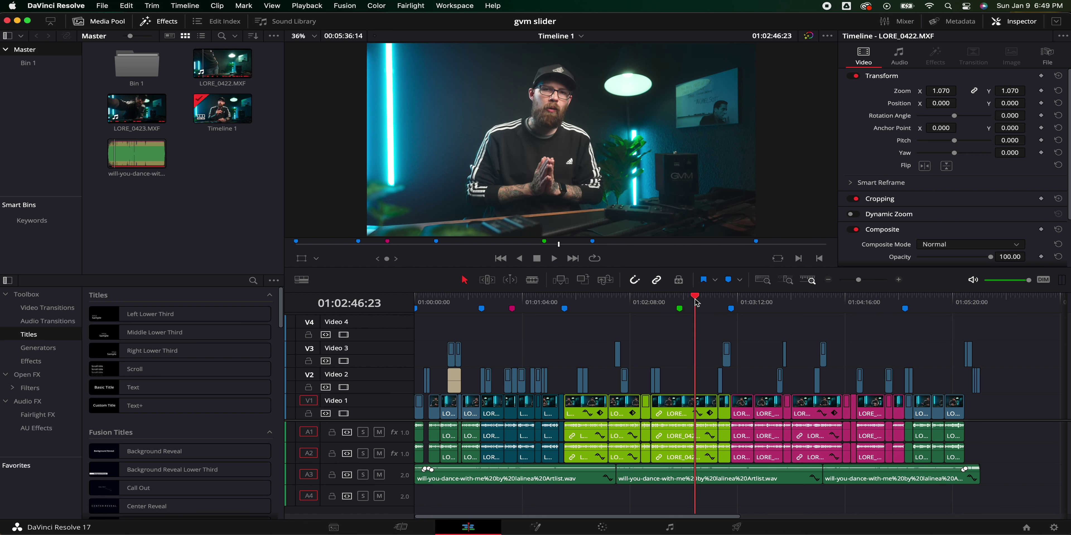
drag(697, 302, 684, 305)
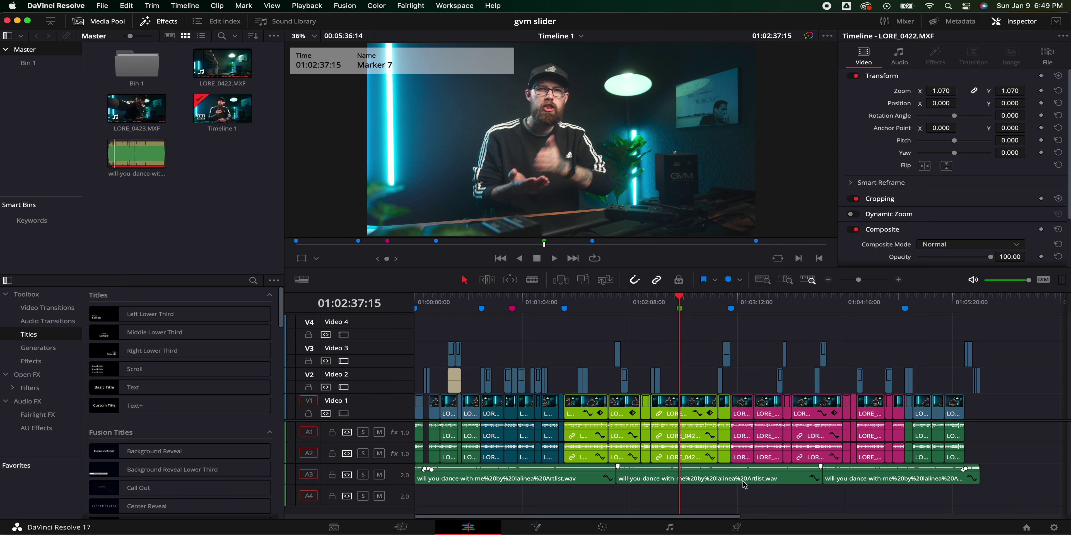
- Back on the Deliver page, set the chapter marker colour to Blue
click(736, 527)
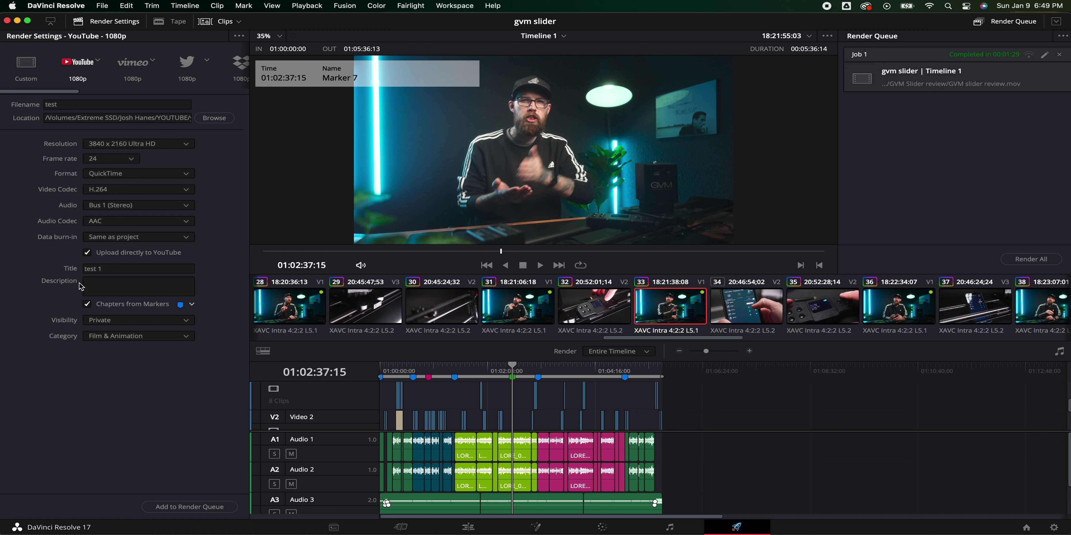
click(190, 307)
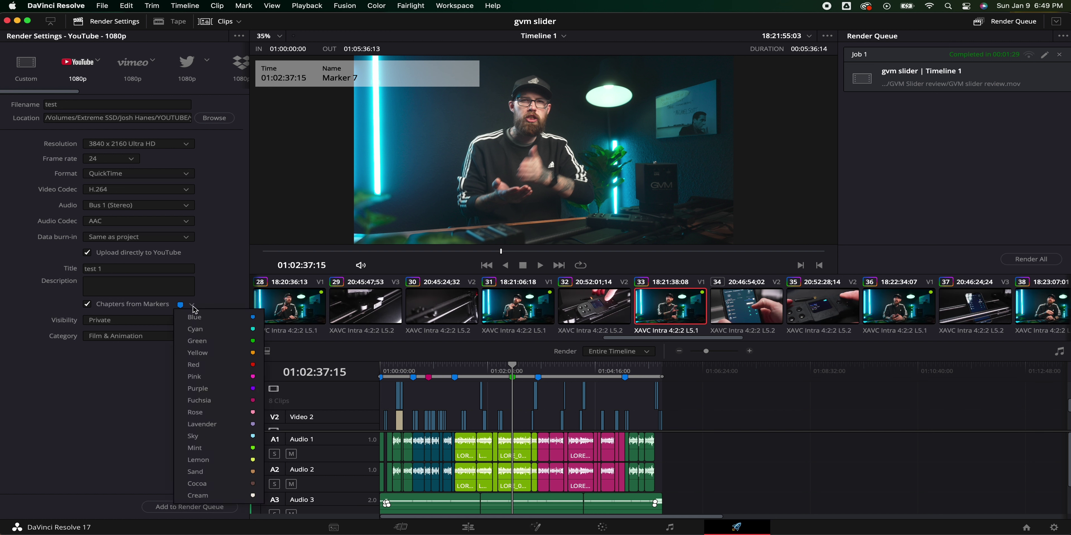
click(214, 323)
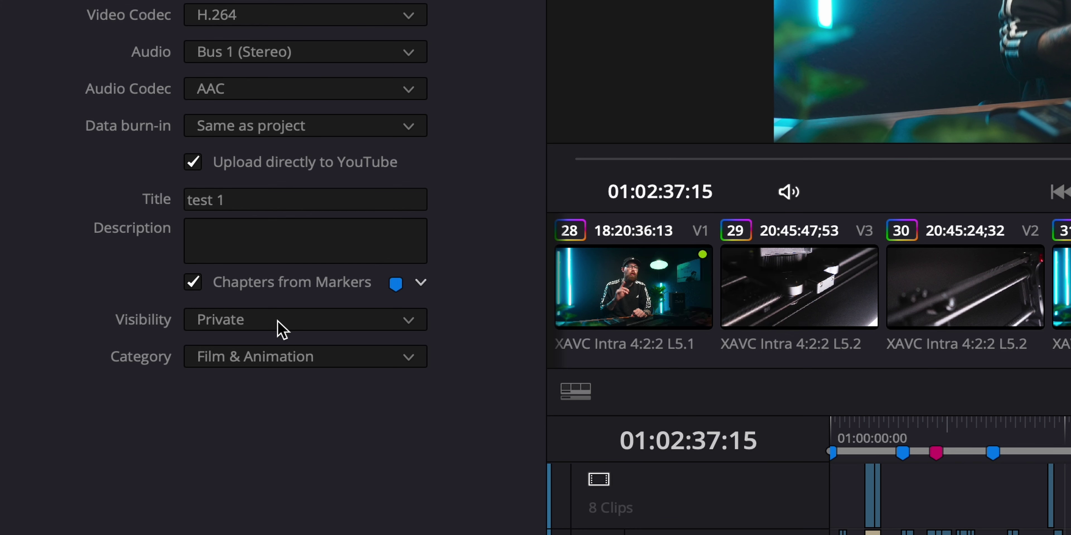
- Keep the YouTube visibility Private and the category Film & Animation
click(278, 320)
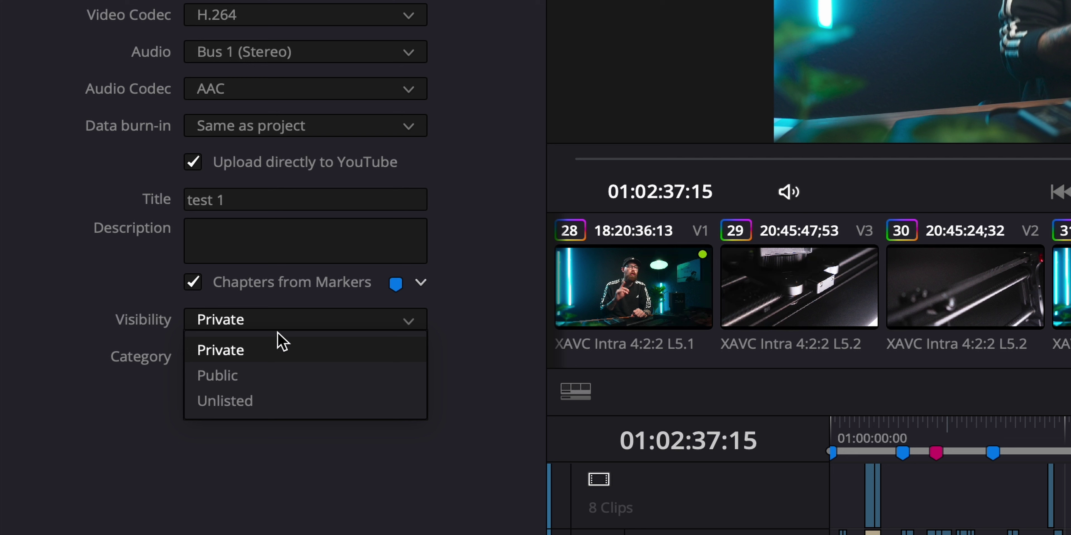
click(272, 354)
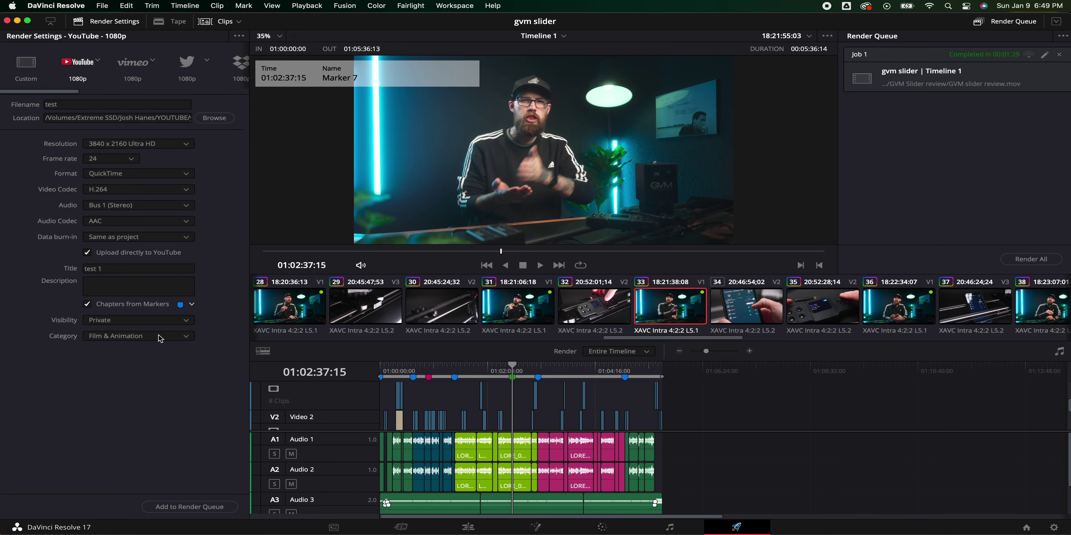
click(178, 339)
click(239, 353)
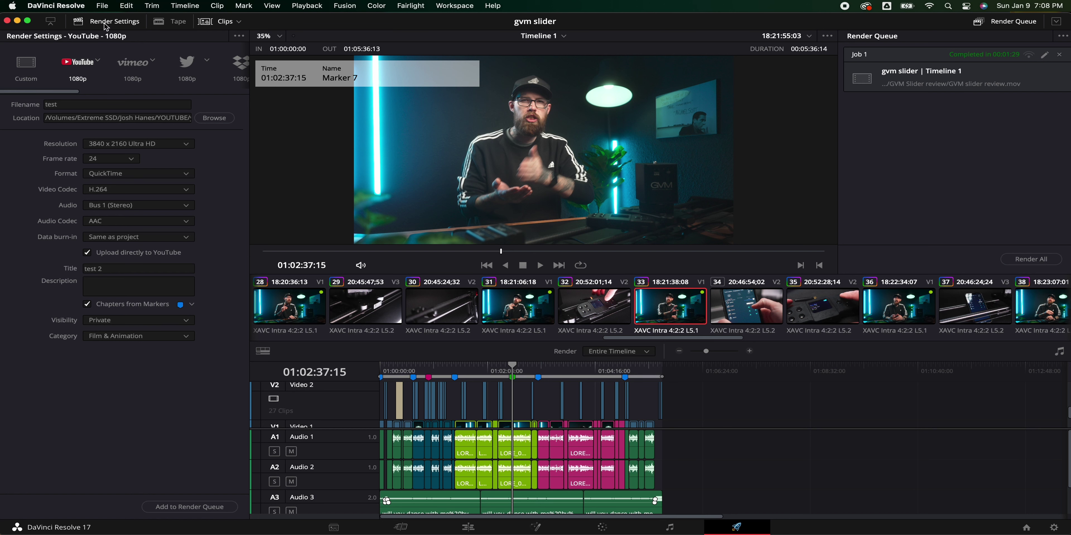
- Open Preferences to the Internet Accounts page to confirm YouTube is signed in
click(65, 7)
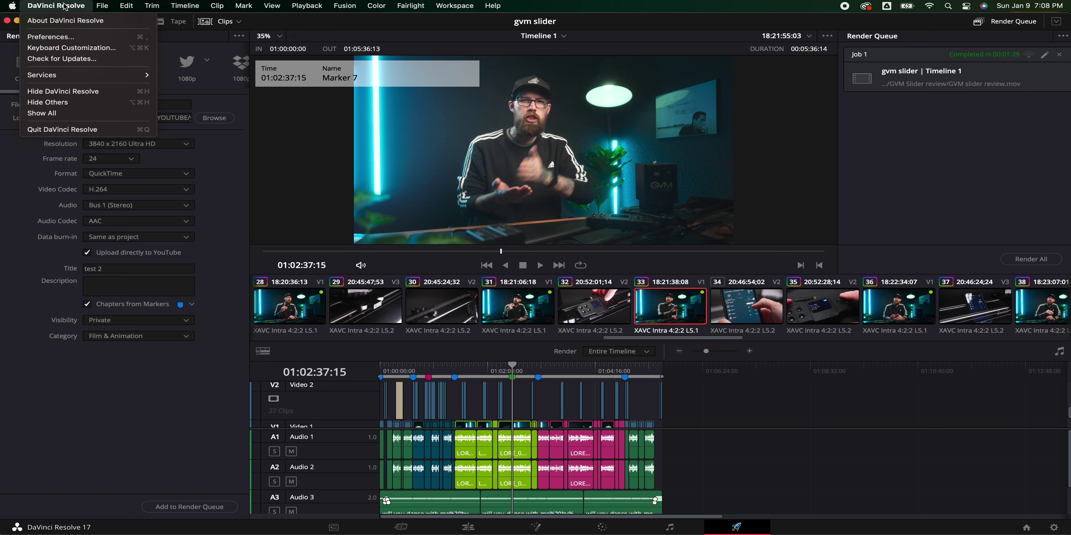
click(63, 37)
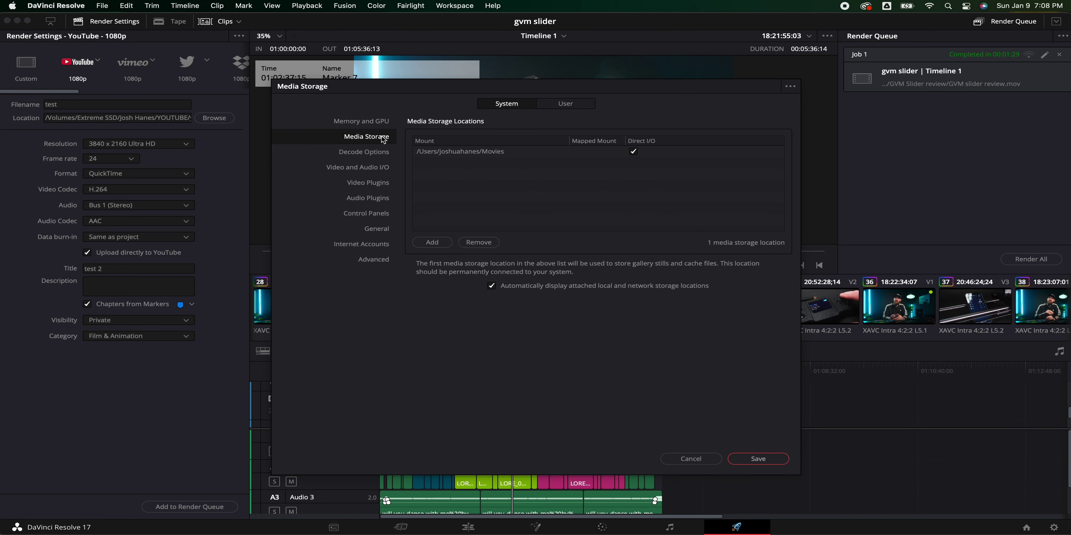
click(383, 246)
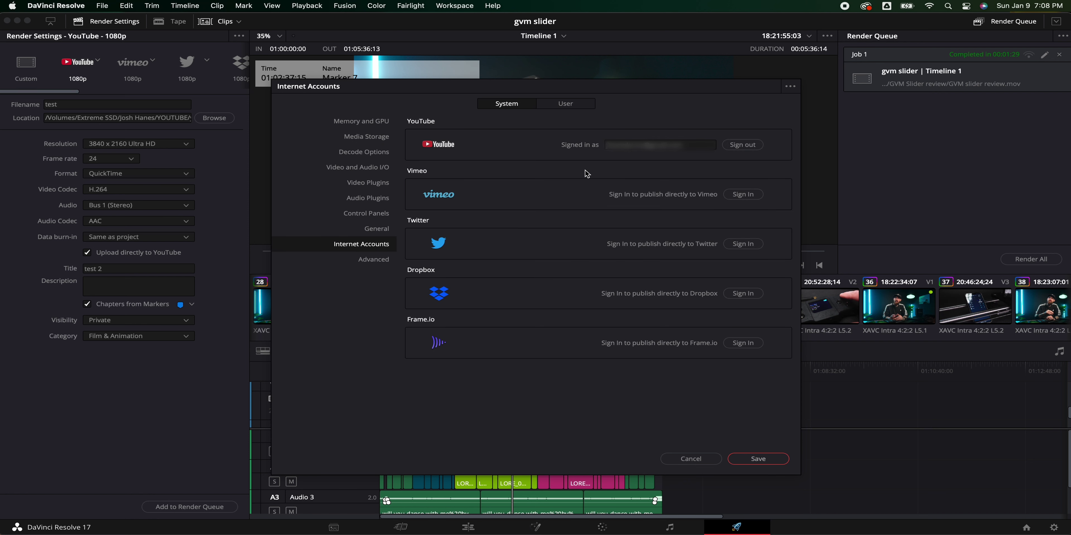